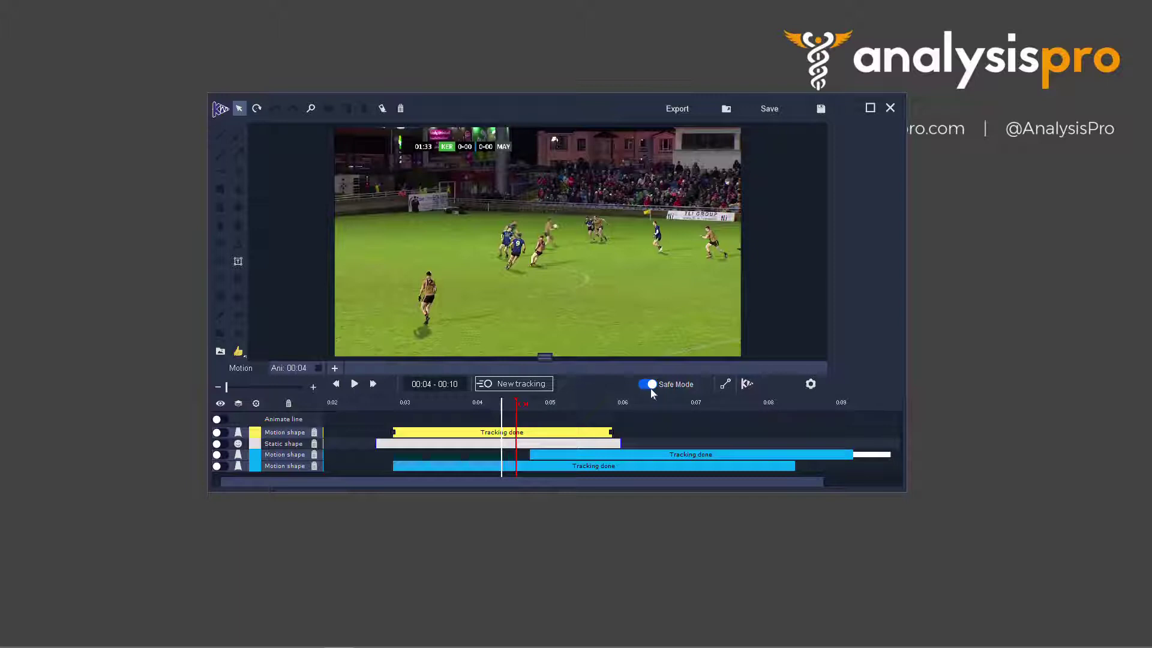
- Add tracking markers under the right-hand and centre players
click(529, 387)
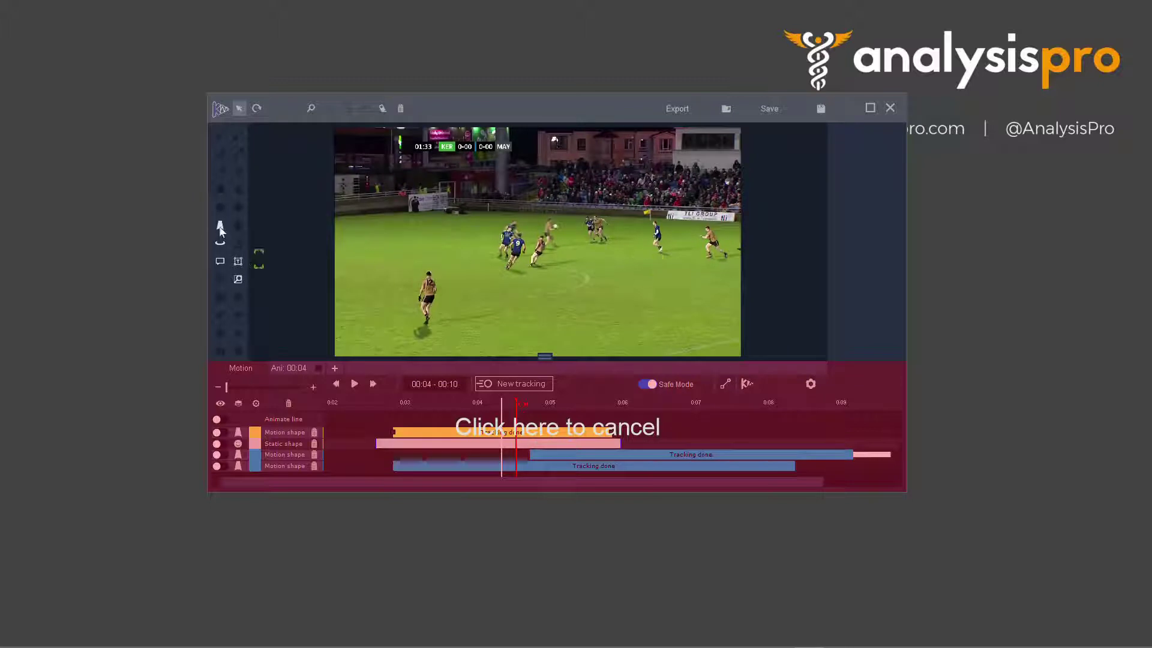
click(221, 229)
click(712, 239)
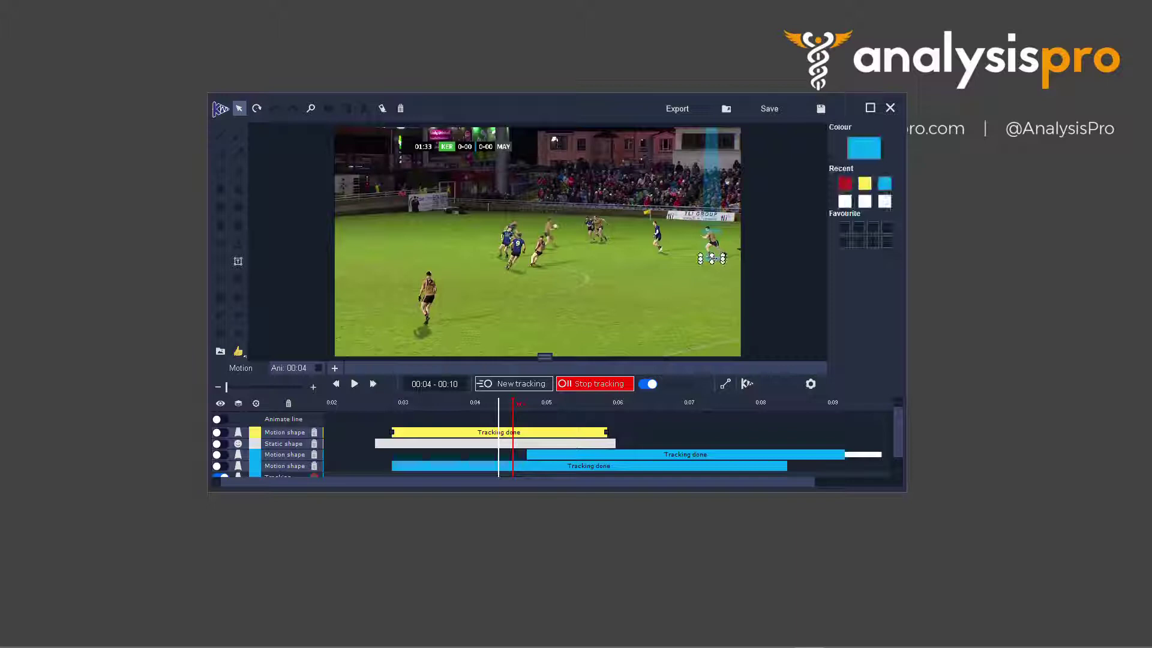
click(524, 386)
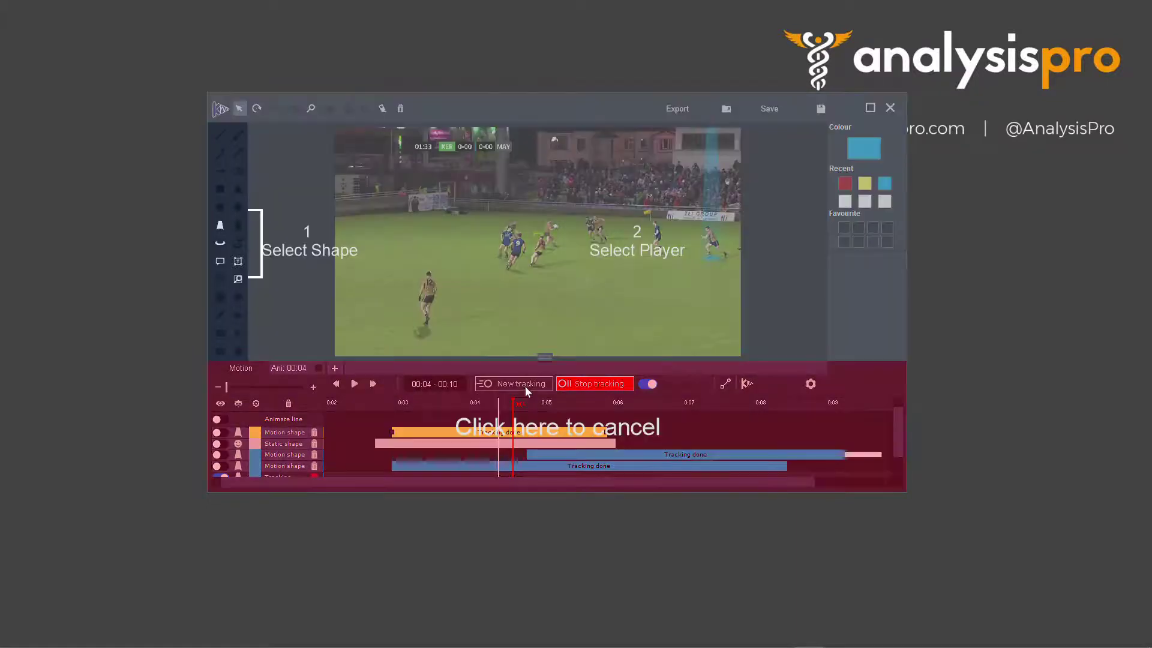
click(221, 245)
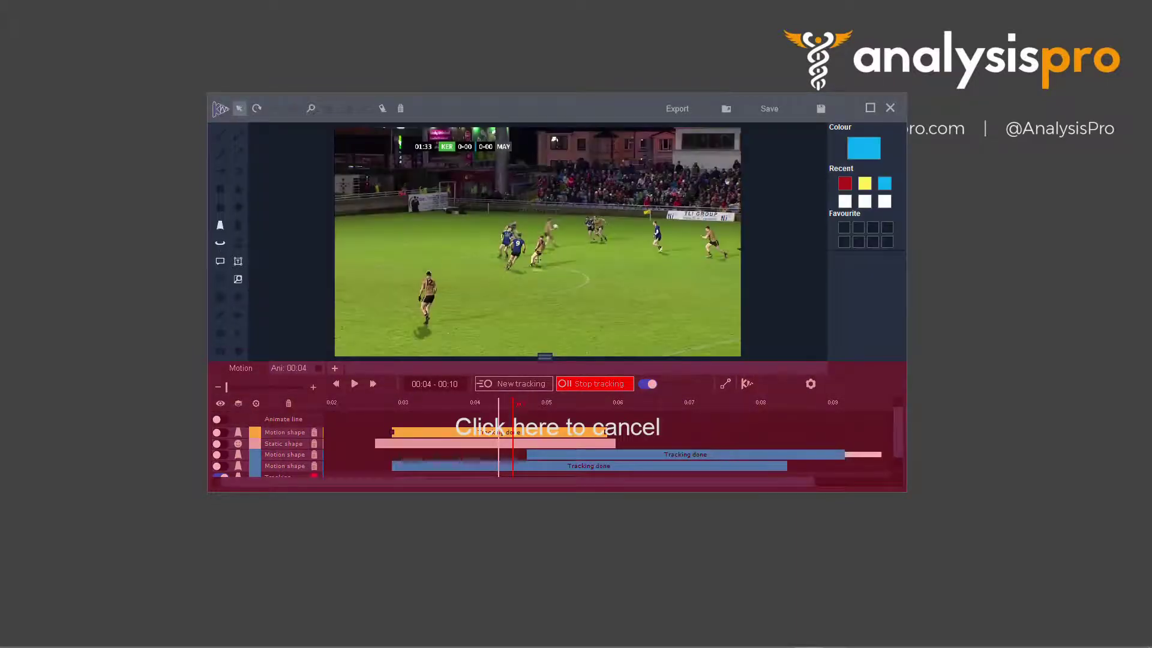
click(538, 259)
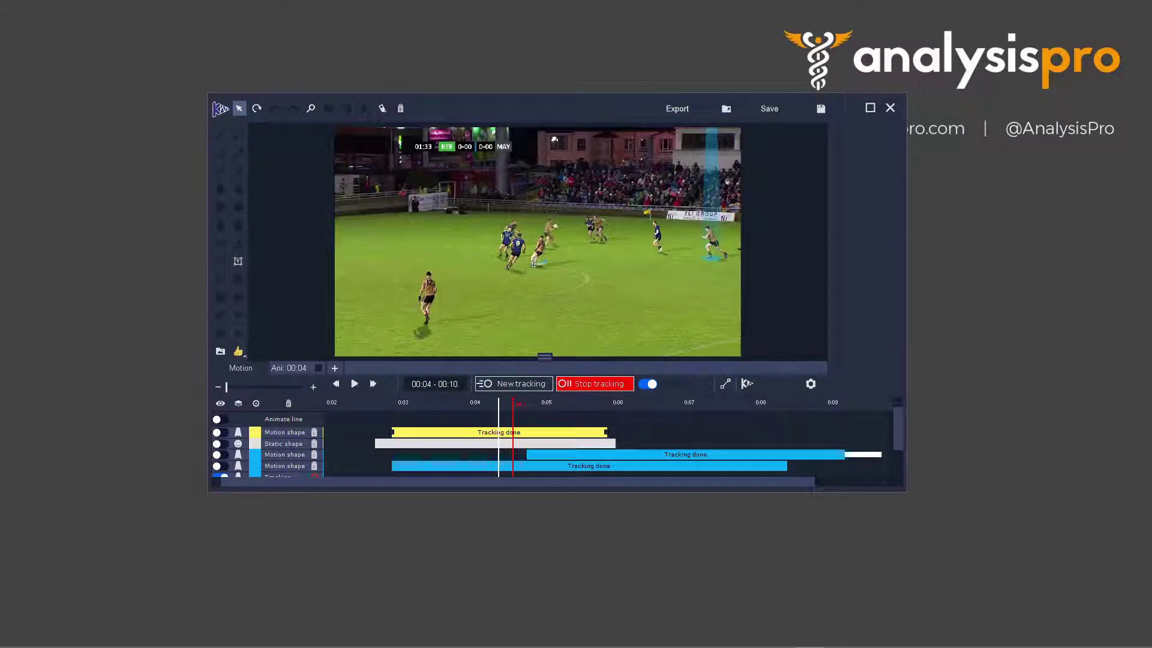
drag(531, 264, 526, 269)
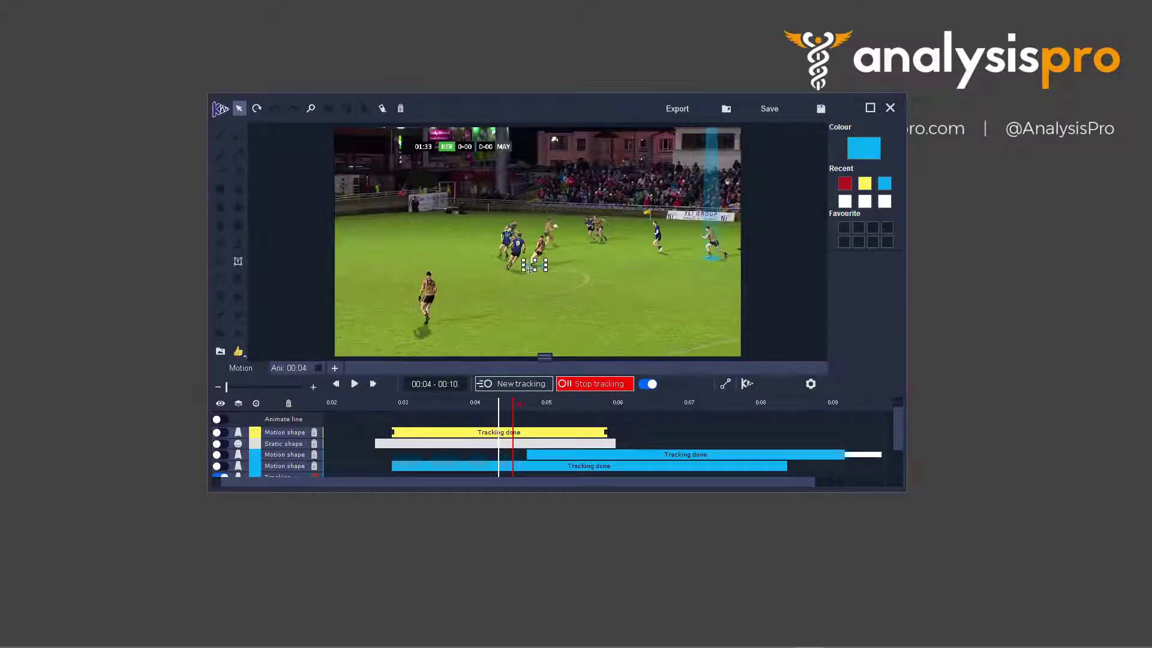
- Add a yellow tracking marker under the lower-left player
click(514, 384)
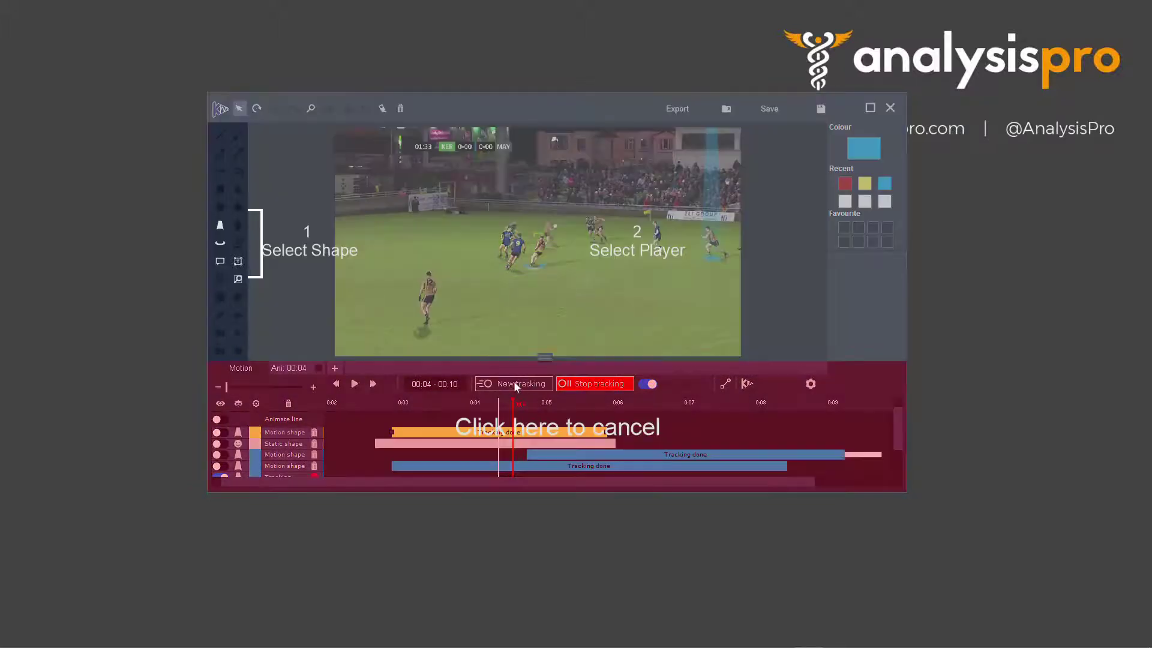
click(222, 243)
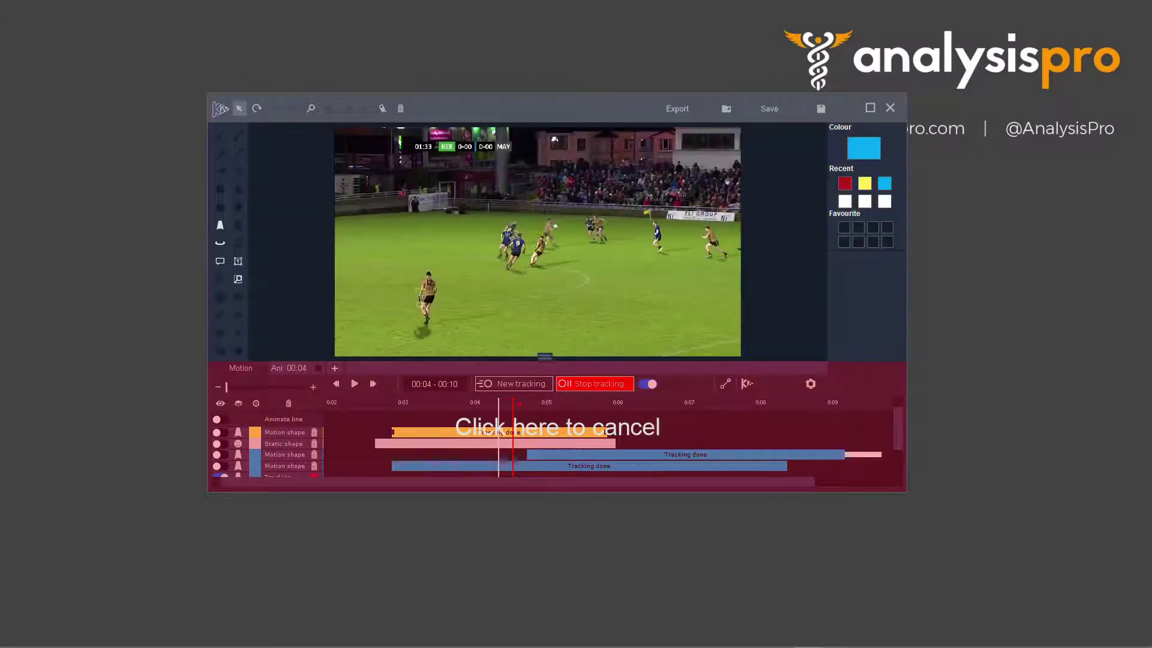
click(426, 320)
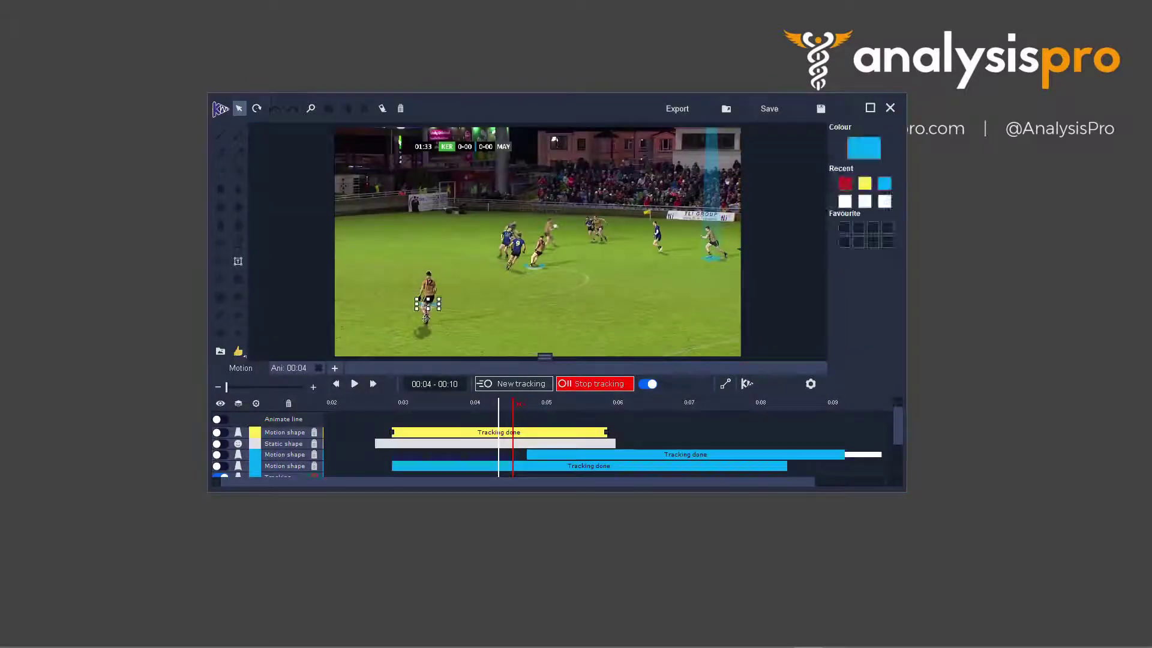
click(865, 184)
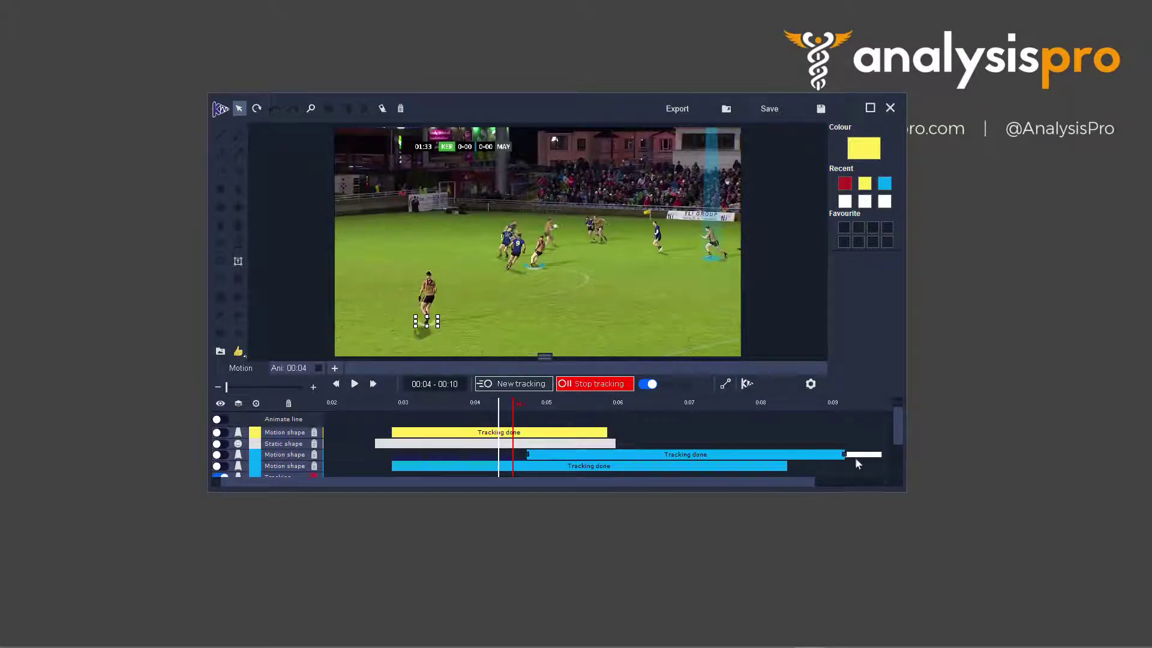
- Enlarge the window to show all three track rows, then play the footage to run tracking
drag(904, 490, 922, 576)
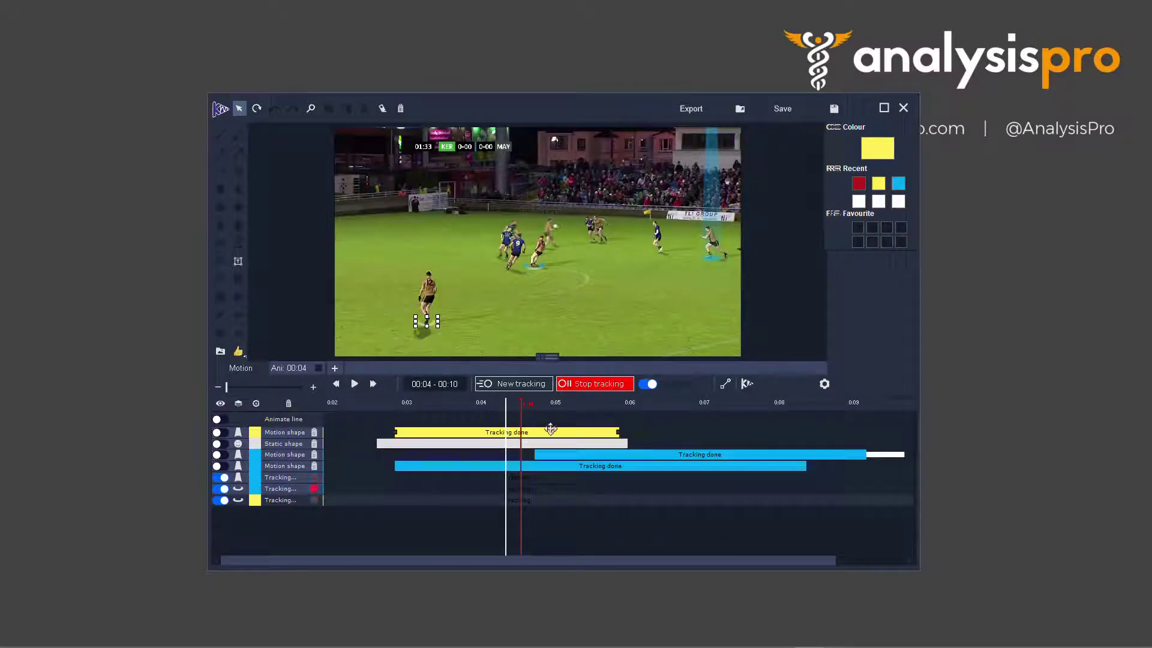
key(space)
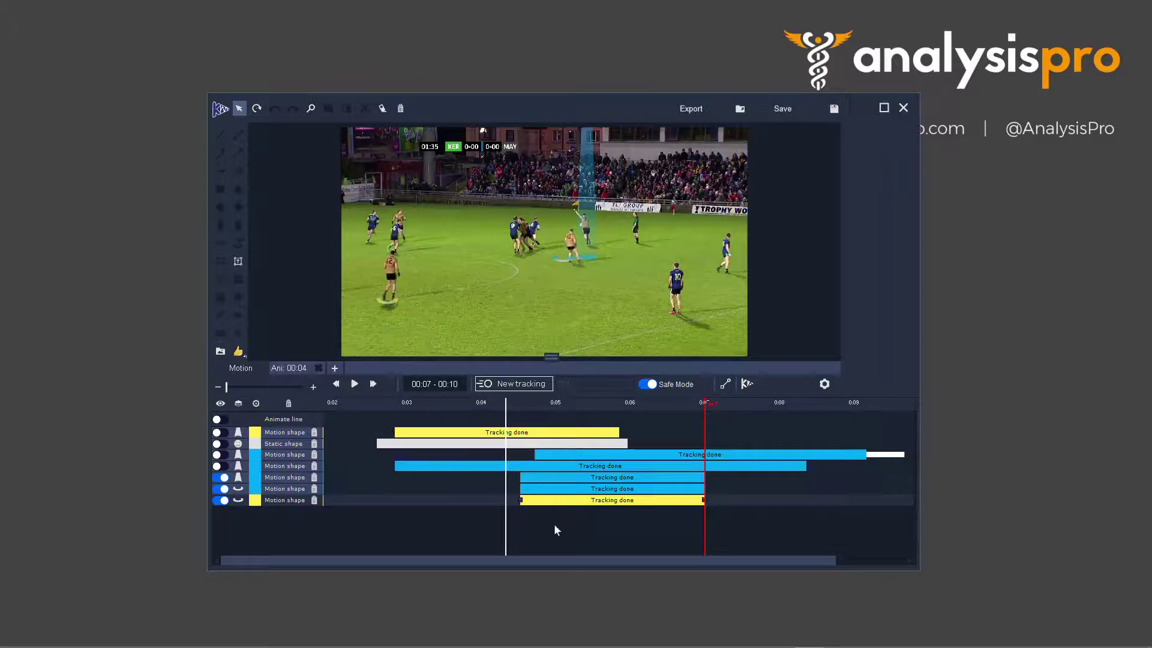
- Return to 00:04 and multi-select the right, centre and lower-left player markers
click(516, 405)
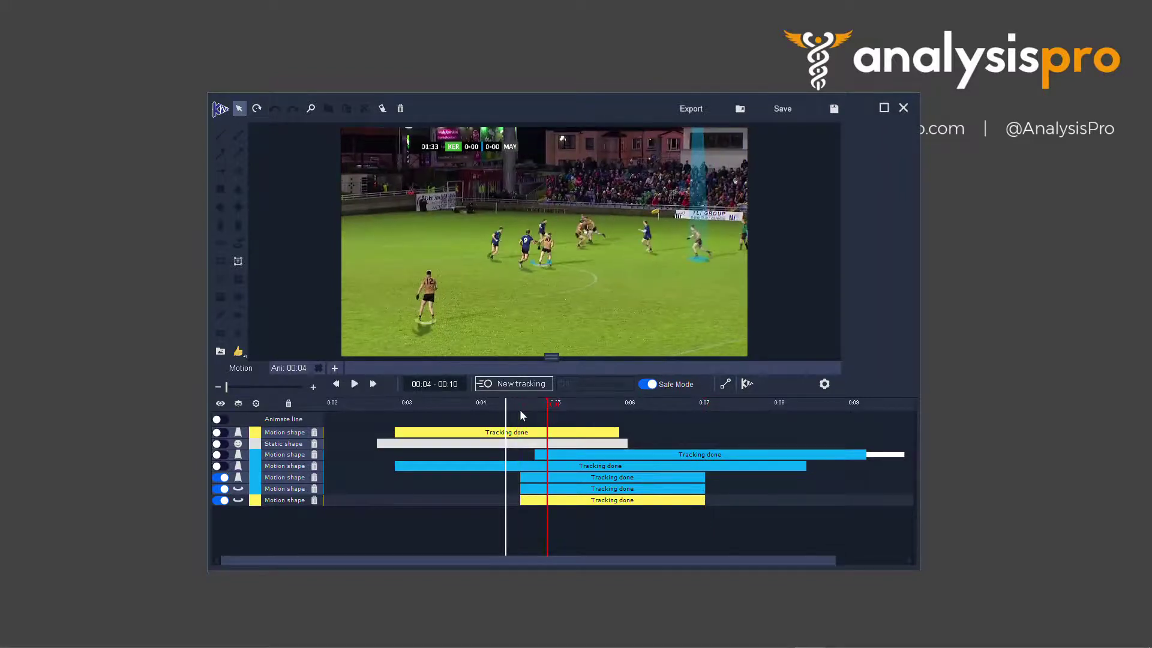
click(695, 259)
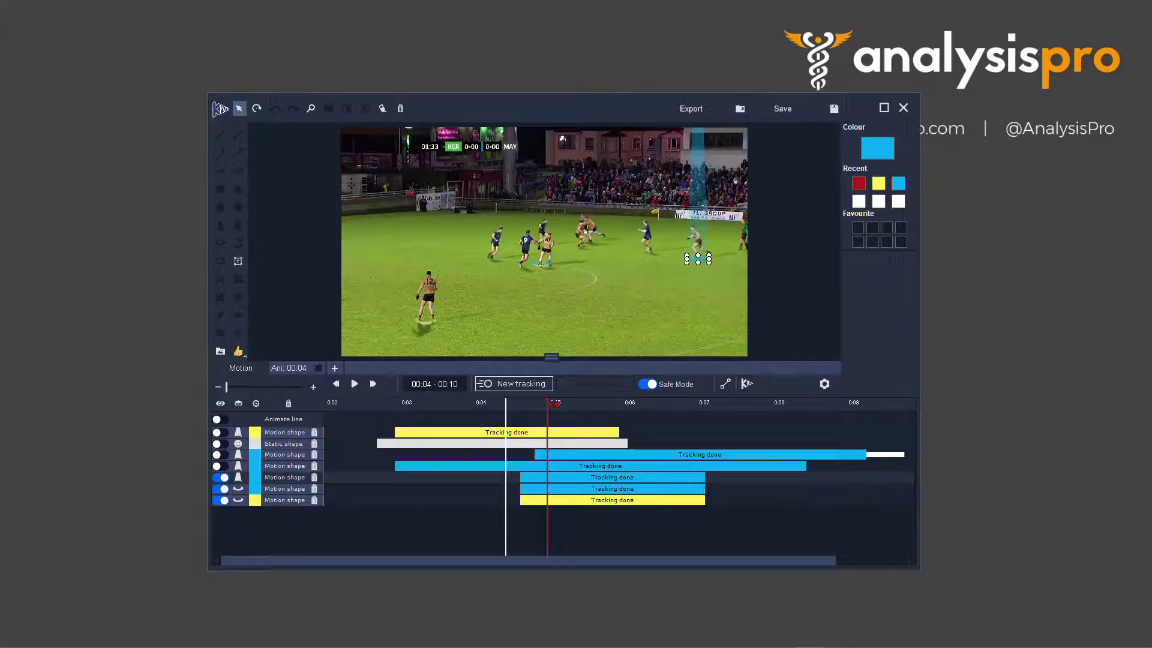
ctrl+click(539, 261)
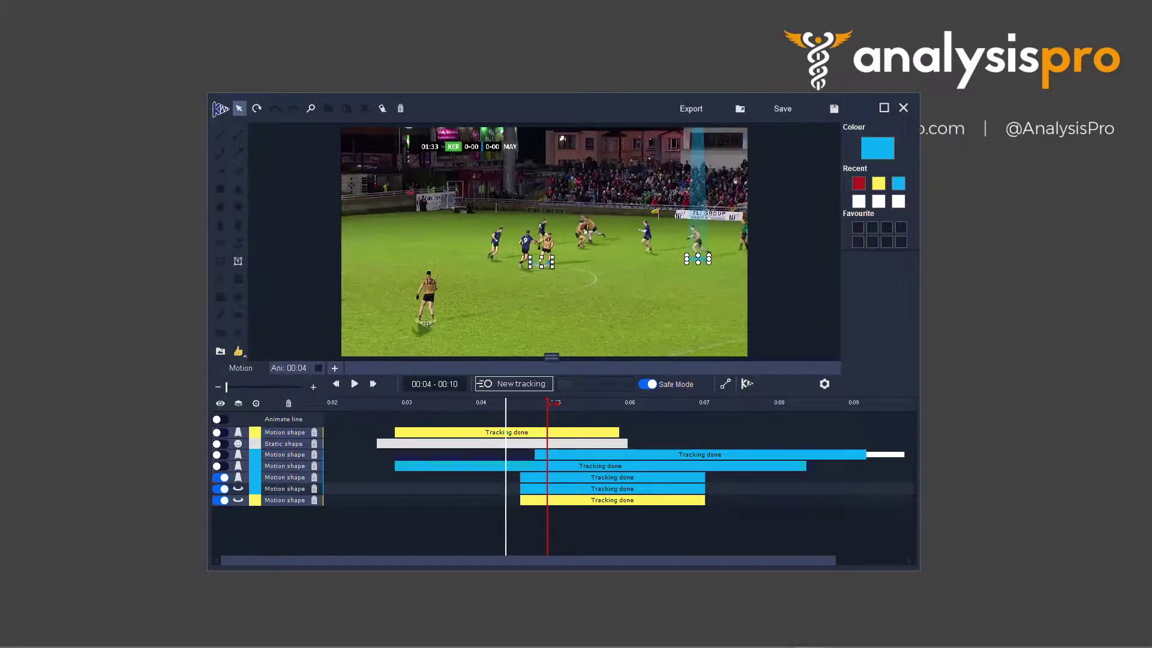
ctrl+click(424, 320)
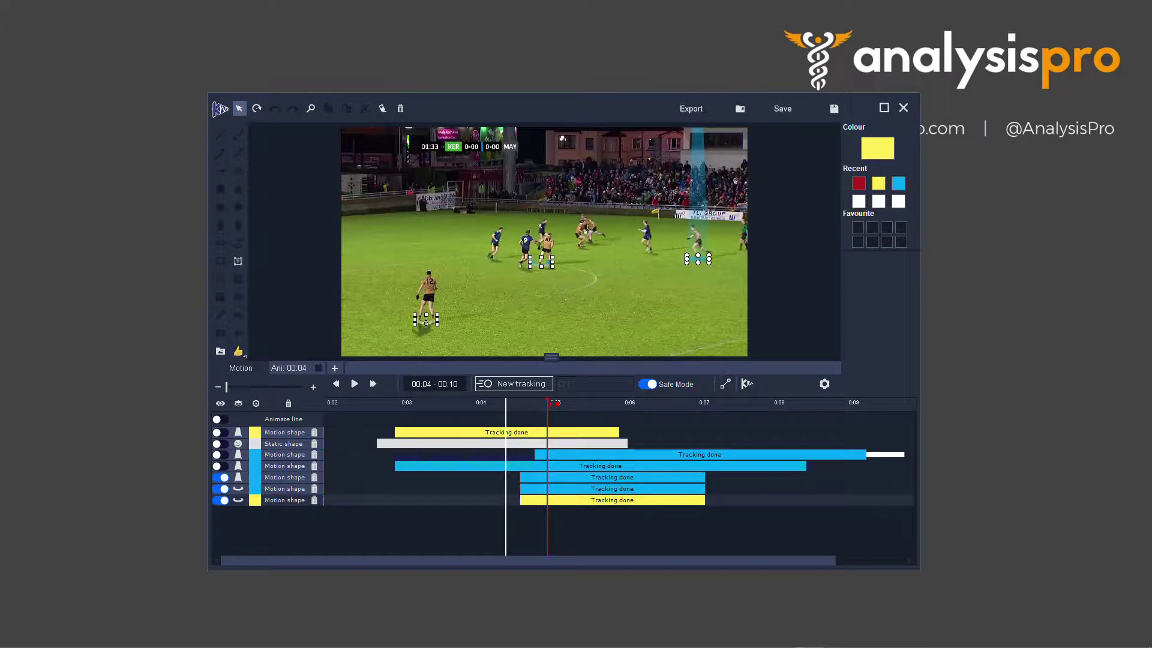
- Link the selected markers with lines, then play back from the track start to about nine seconds
click(726, 384)
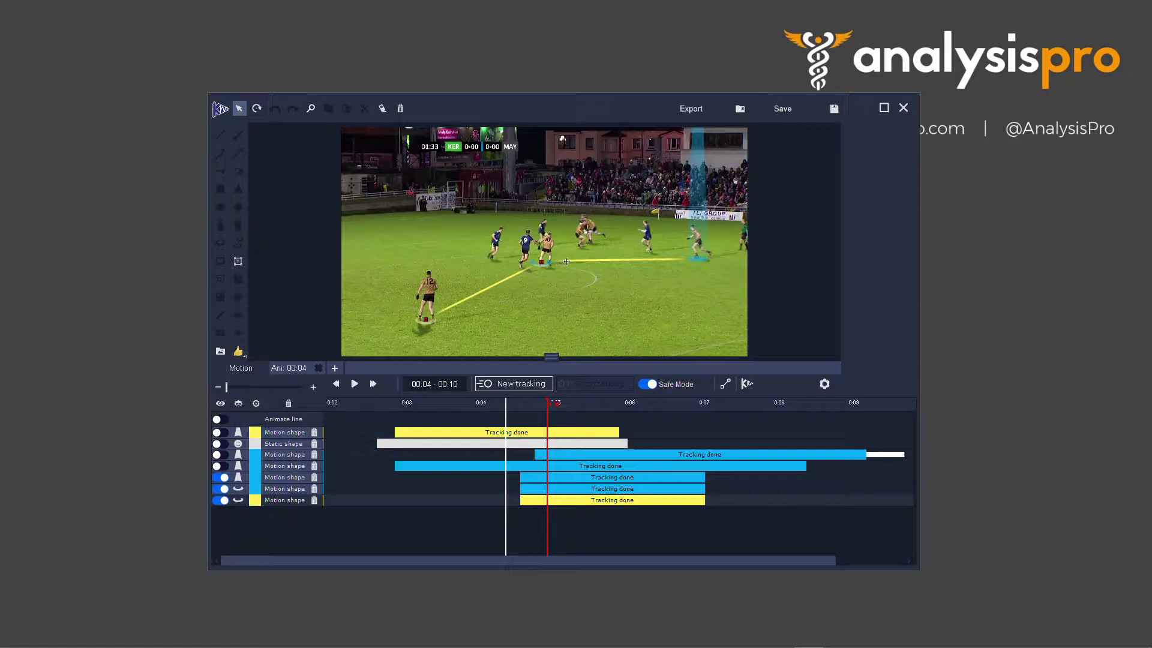
click(526, 406)
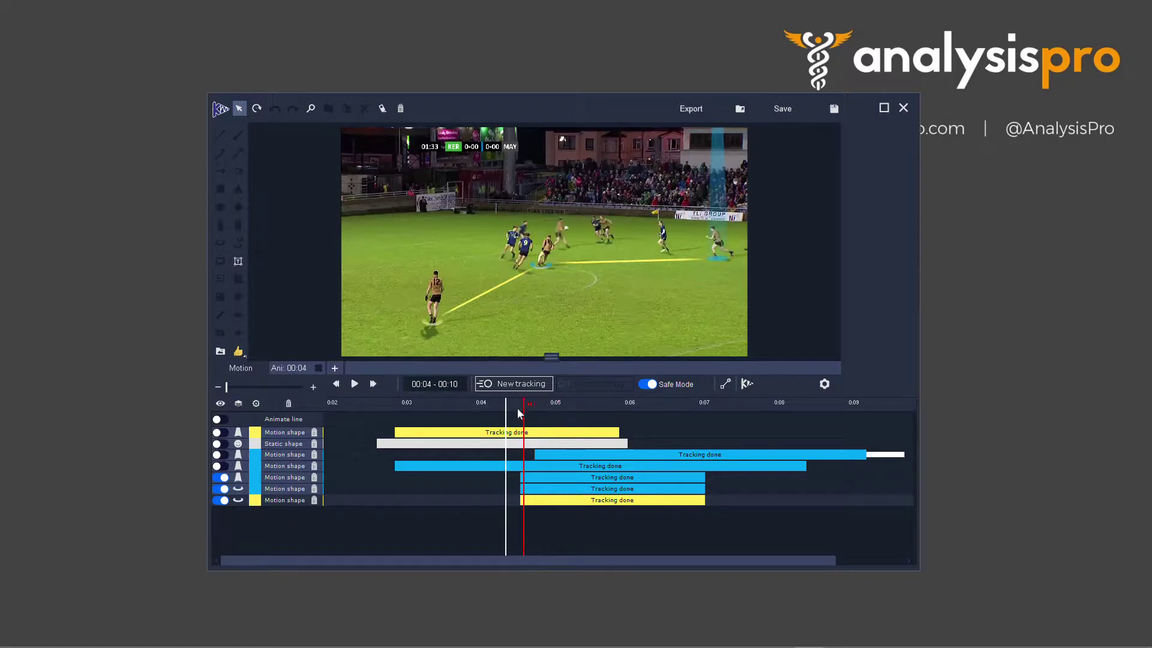
key(space)
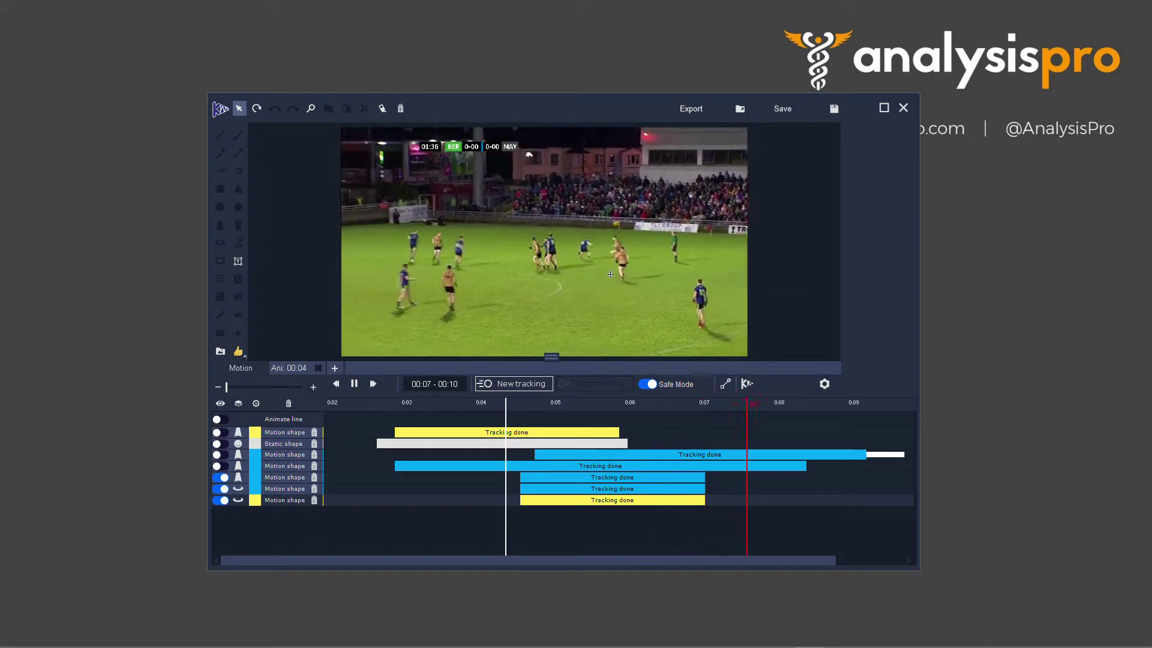
key(space)
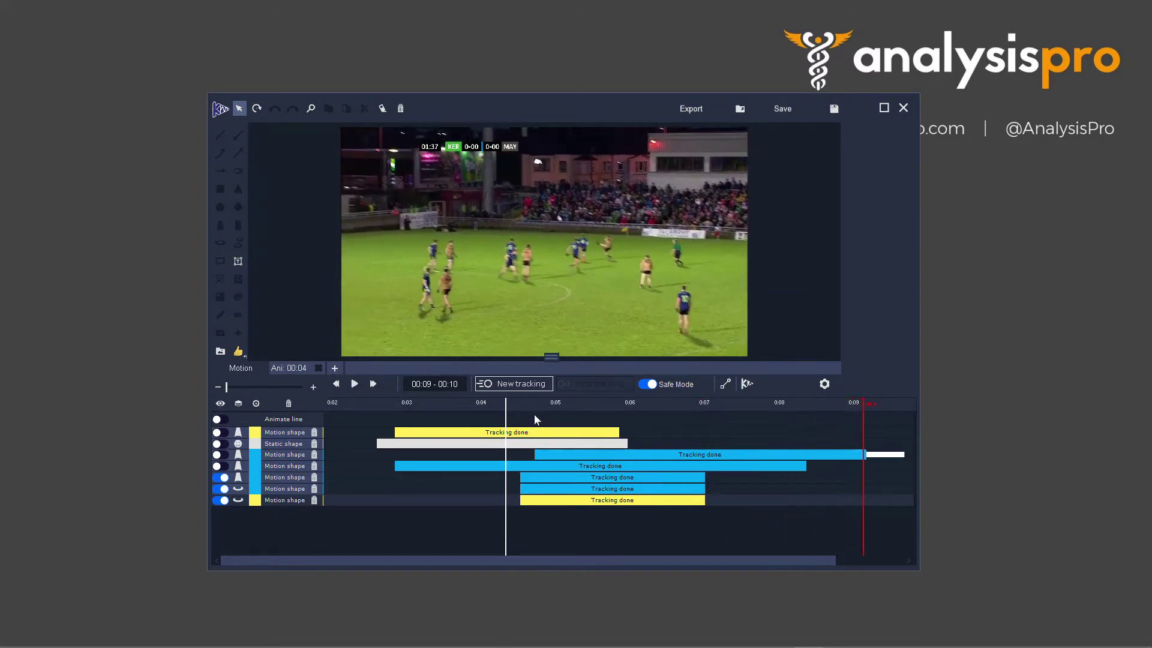